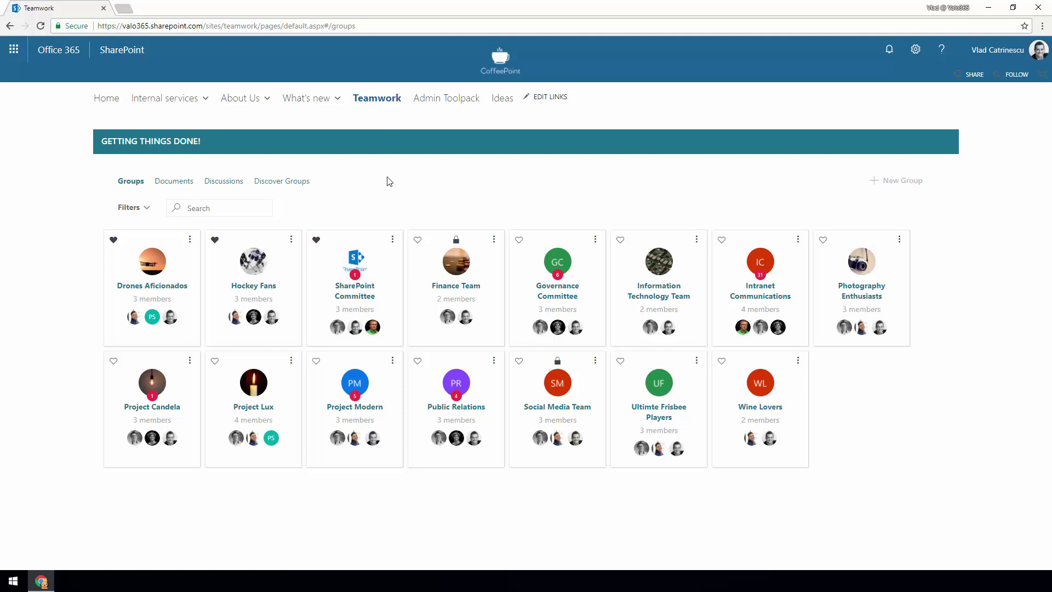
- Search groups for 'Team', clear the search, favourite Photography Enthusiasts, and show the new group types
{"action": "left_click", "coordinate": [246, 207]}
{"action": "type", "text": "Team"}
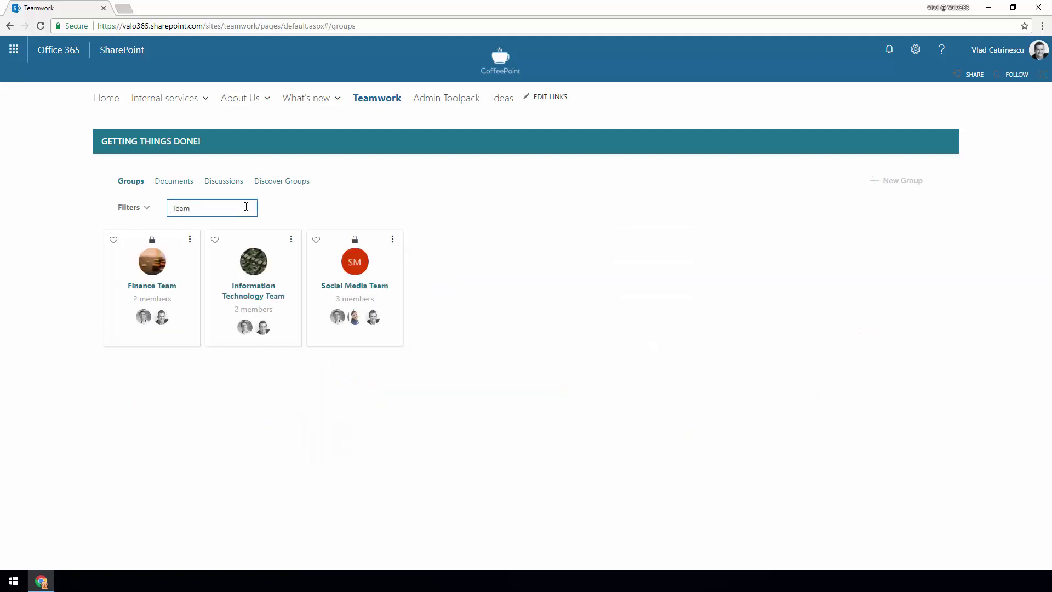
{"action": "key", "text": "ctrl+a"}
{"action": "key", "text": "BackSpace"}
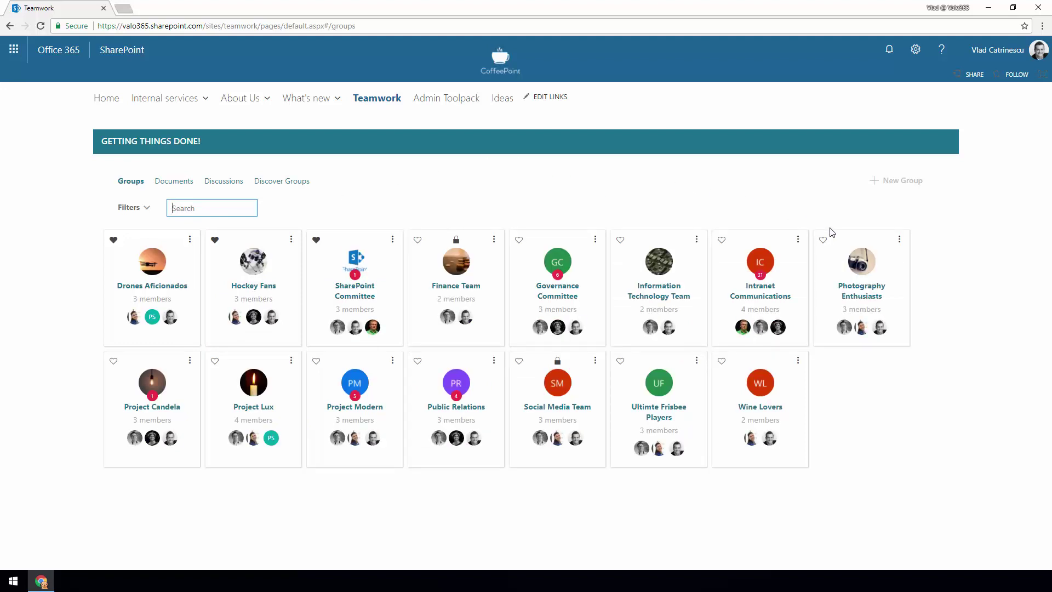
{"action": "left_click", "coordinate": [823, 240]}
{"action": "left_click", "coordinate": [899, 180]}
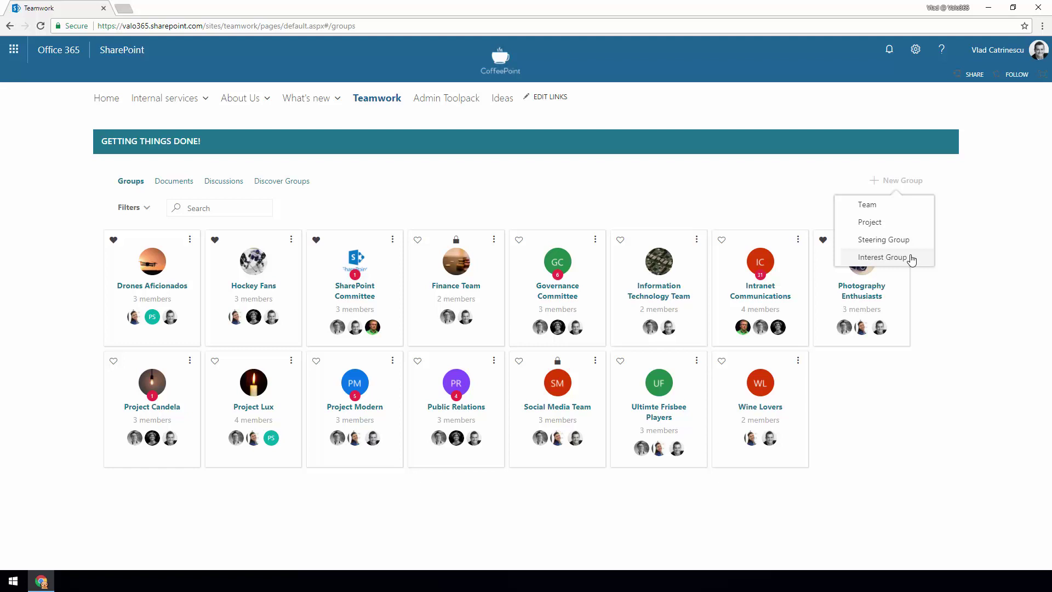
- Start a new private Project group titled 'Project X'
{"action": "left_click", "coordinate": [871, 222]}
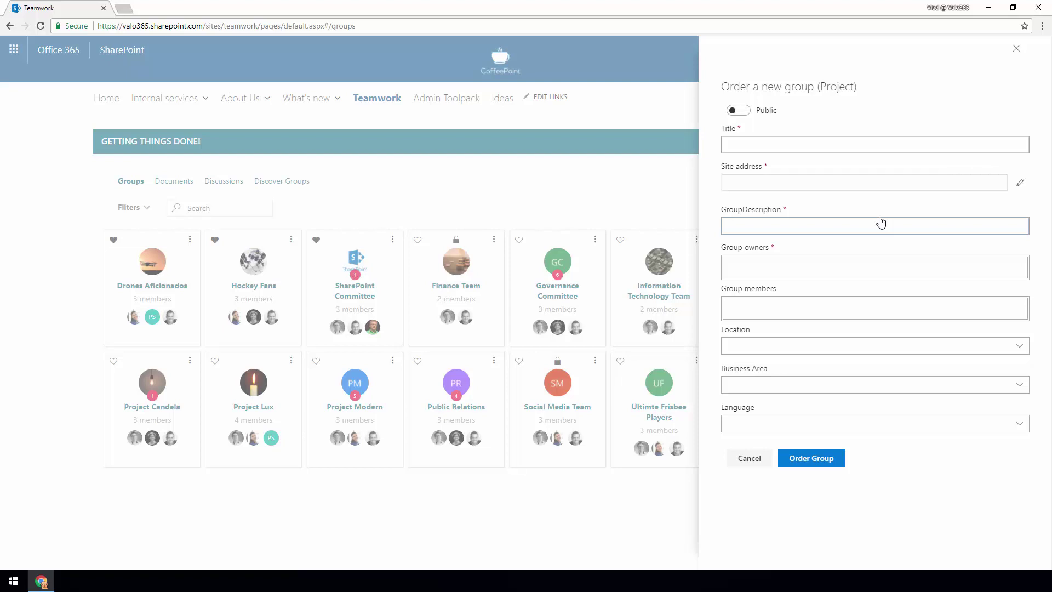
{"action": "left_click", "coordinate": [744, 110]}
{"action": "left_click", "coordinate": [742, 137]}
{"action": "type", "text": "P"}
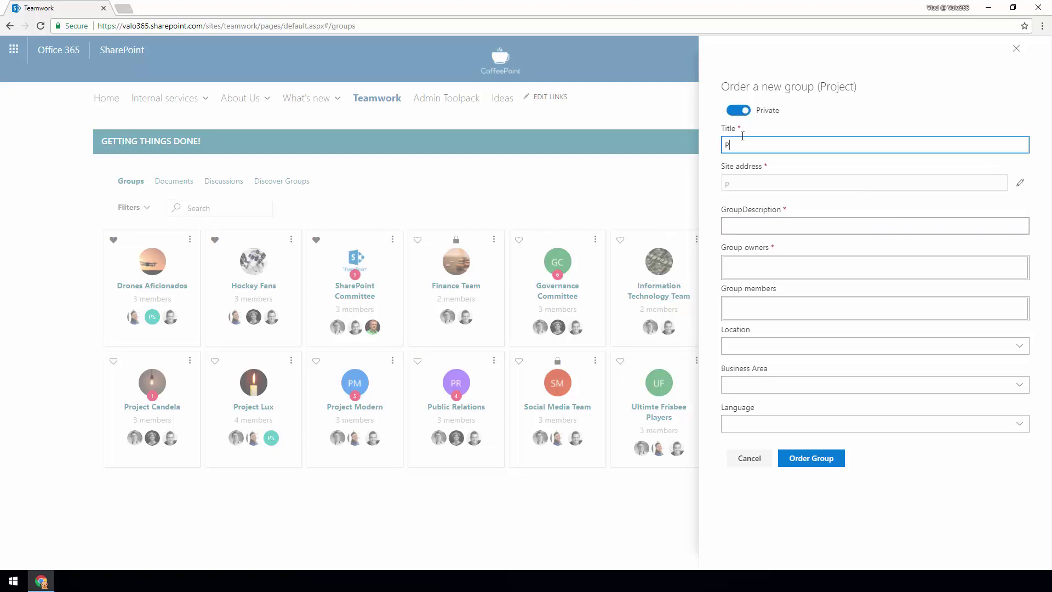
{"action": "type", "text": "roject X"}
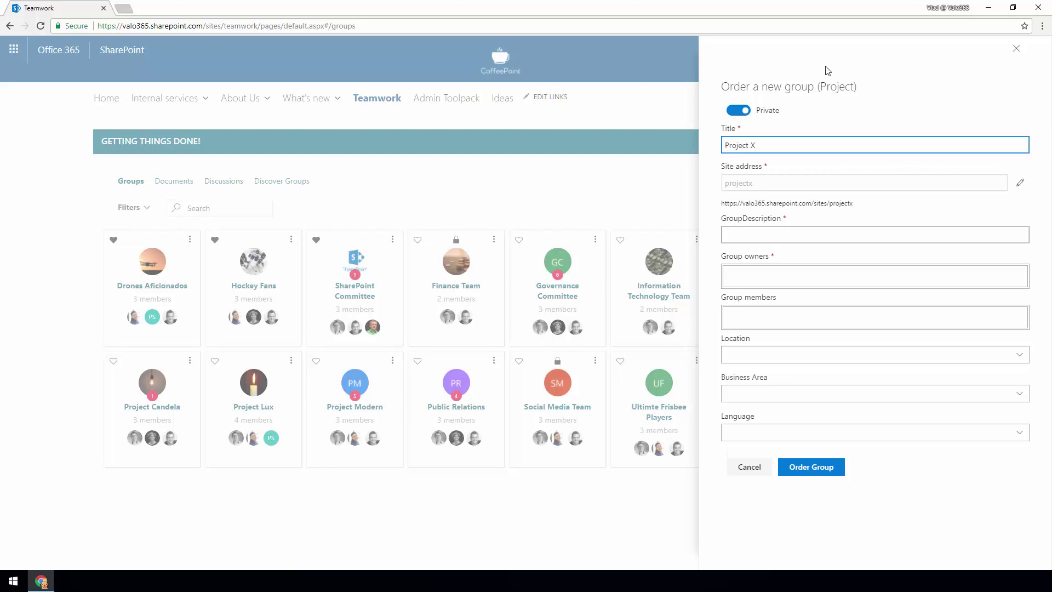
{"action": "left_click", "coordinate": [746, 229]}
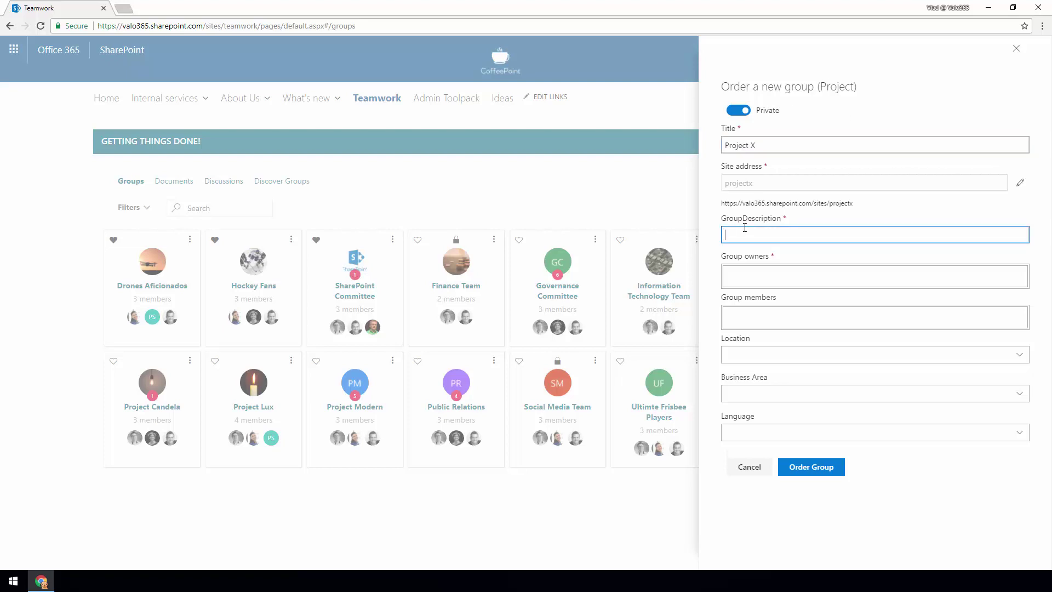
- Pick one group owner and add two members through the people pickers
{"action": "left_click", "coordinate": [745, 269]}
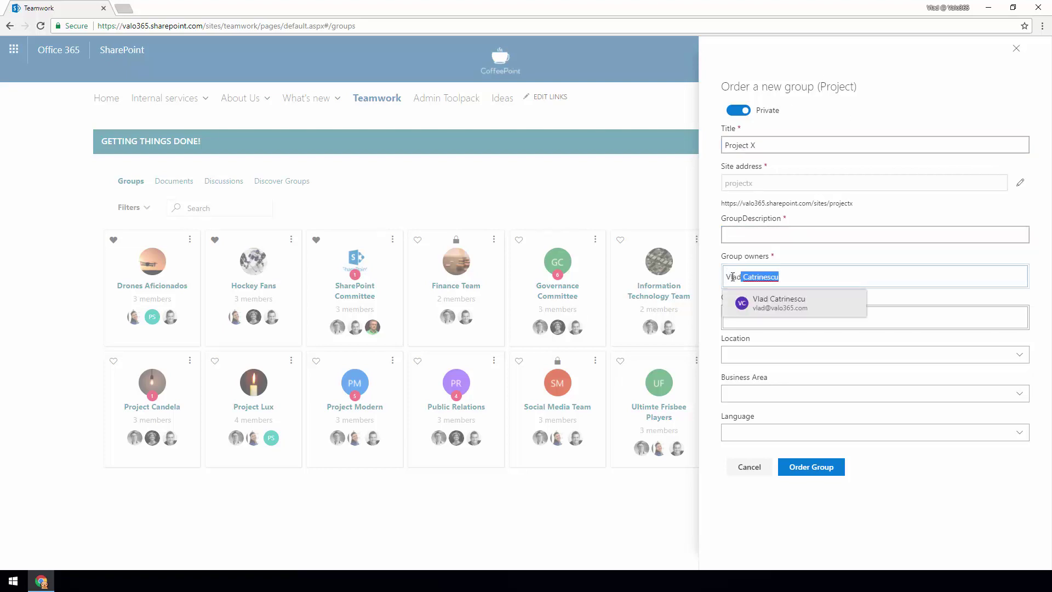
{"action": "left_click", "coordinate": [773, 301]}
{"action": "left_click", "coordinate": [753, 310]}
{"action": "type", "text": "Seb"}
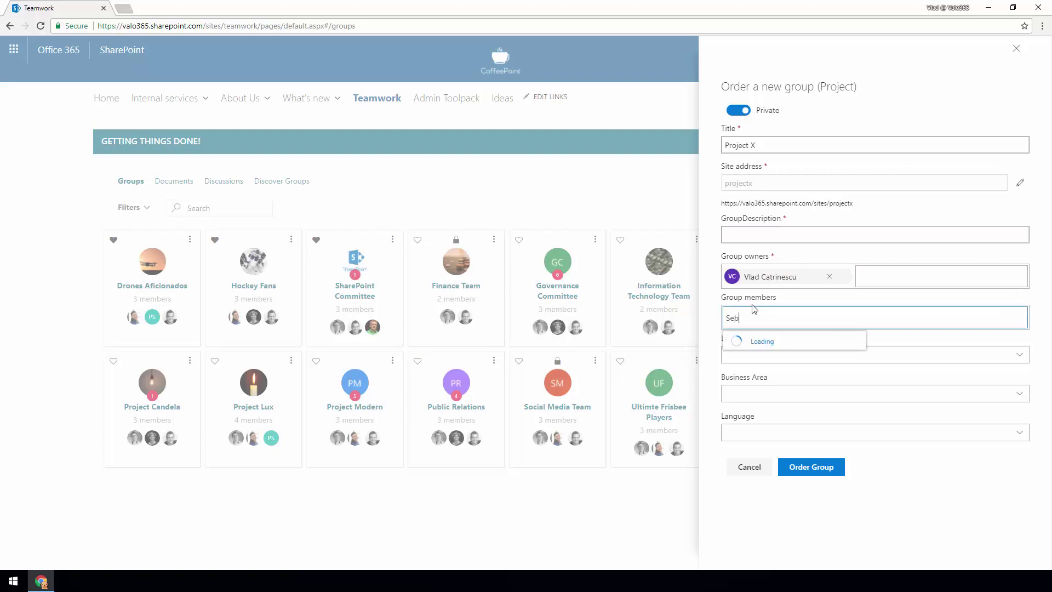
{"action": "left_click", "coordinate": [773, 342]}
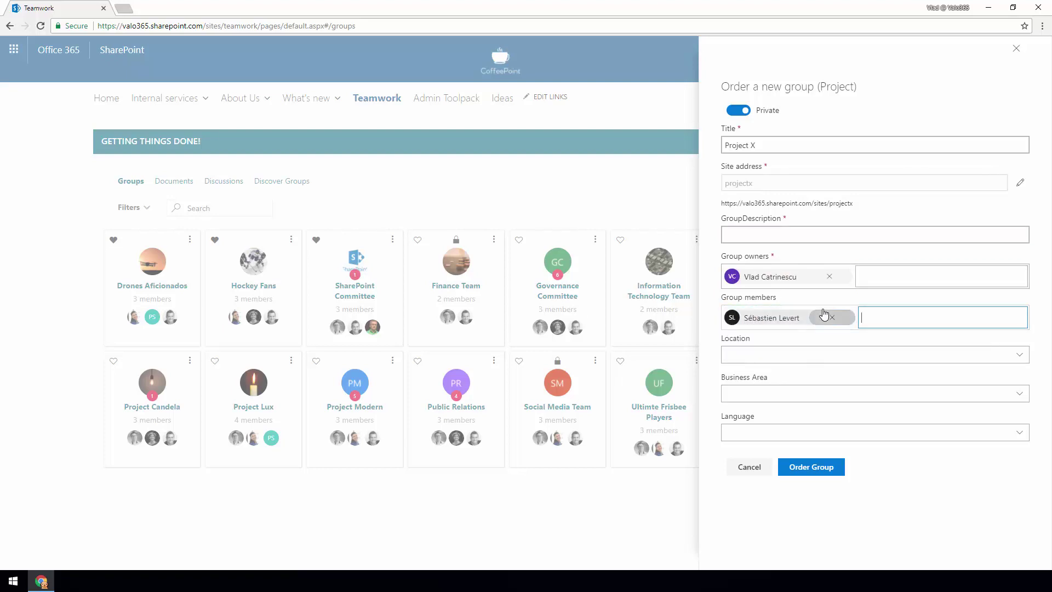
{"action": "left_click", "coordinate": [858, 345]}
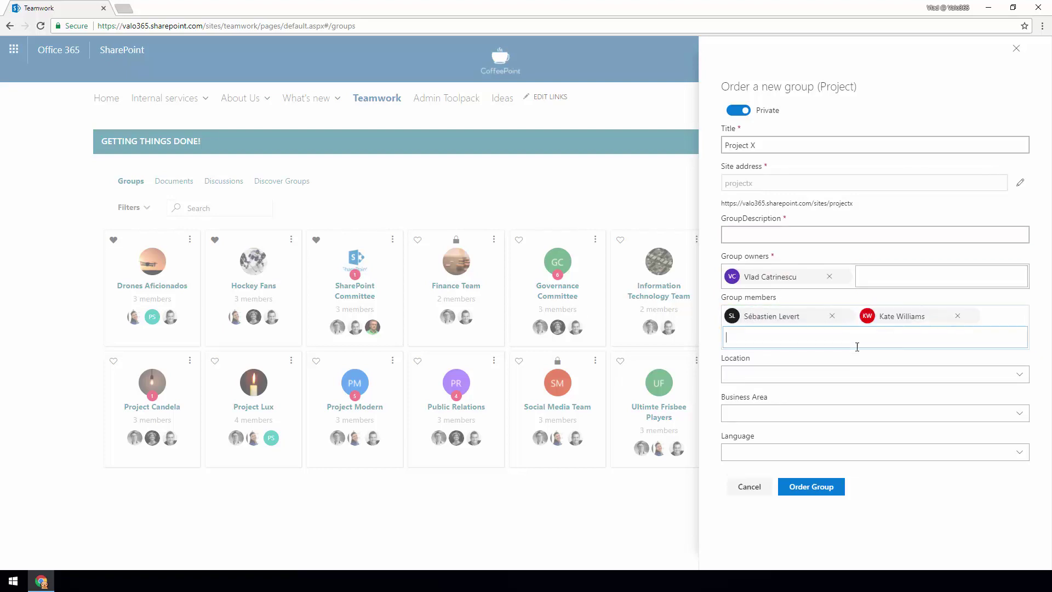
{"action": "left_click", "coordinate": [751, 374]}
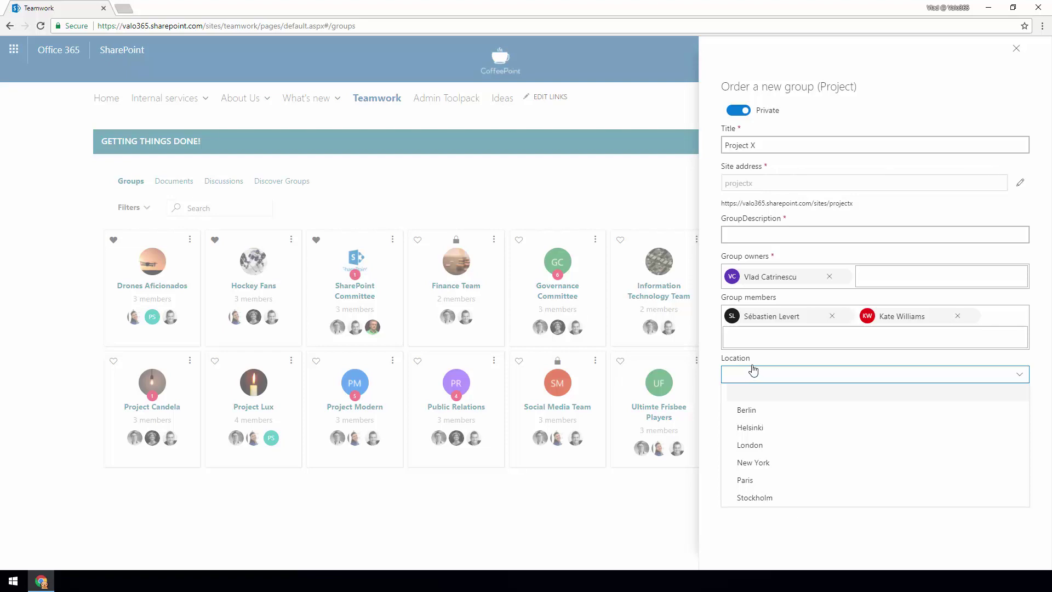
- Choose New York as location, IT as business area and English as language
{"action": "left_click", "coordinate": [761, 463]}
{"action": "left_click", "coordinate": [750, 419]}
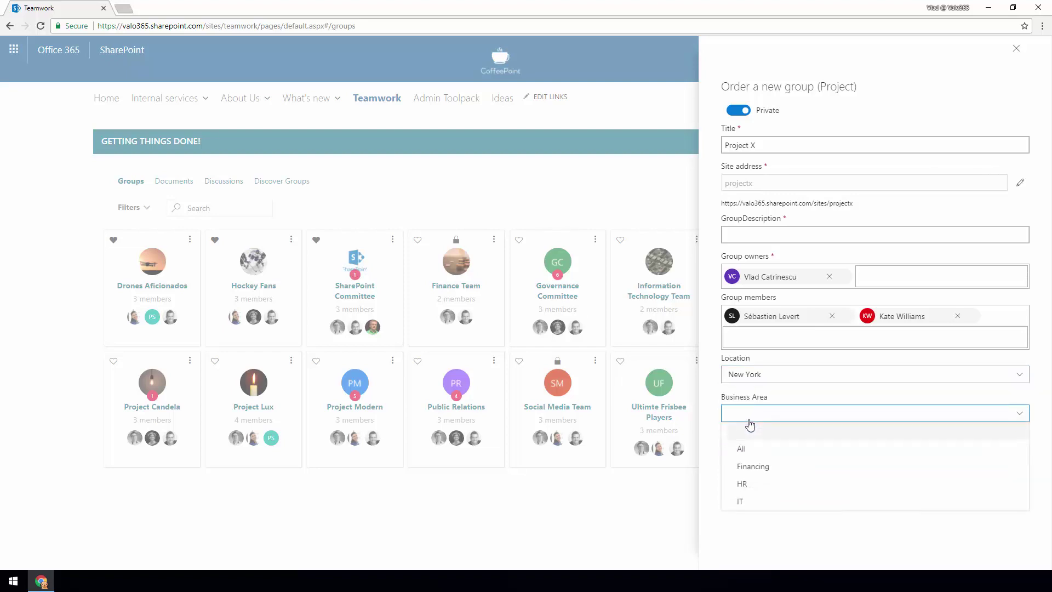
{"action": "left_click", "coordinate": [755, 502]}
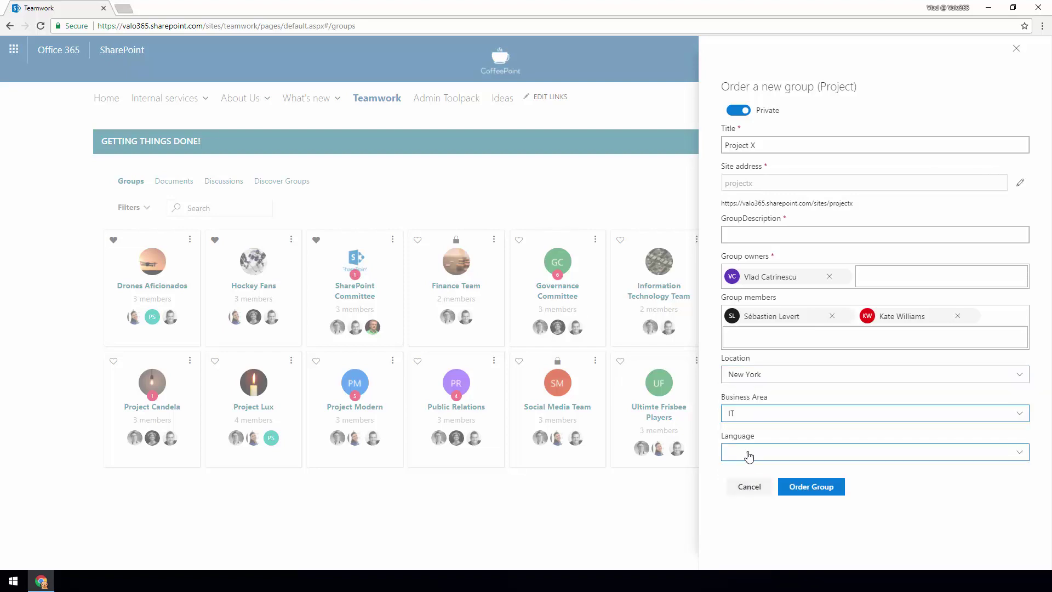
{"action": "left_click", "coordinate": [748, 452]}
{"action": "left_click", "coordinate": [756, 488]}
- Cancel the Project X order and show Finance Team's group actions menu
{"action": "left_click", "coordinate": [748, 486]}
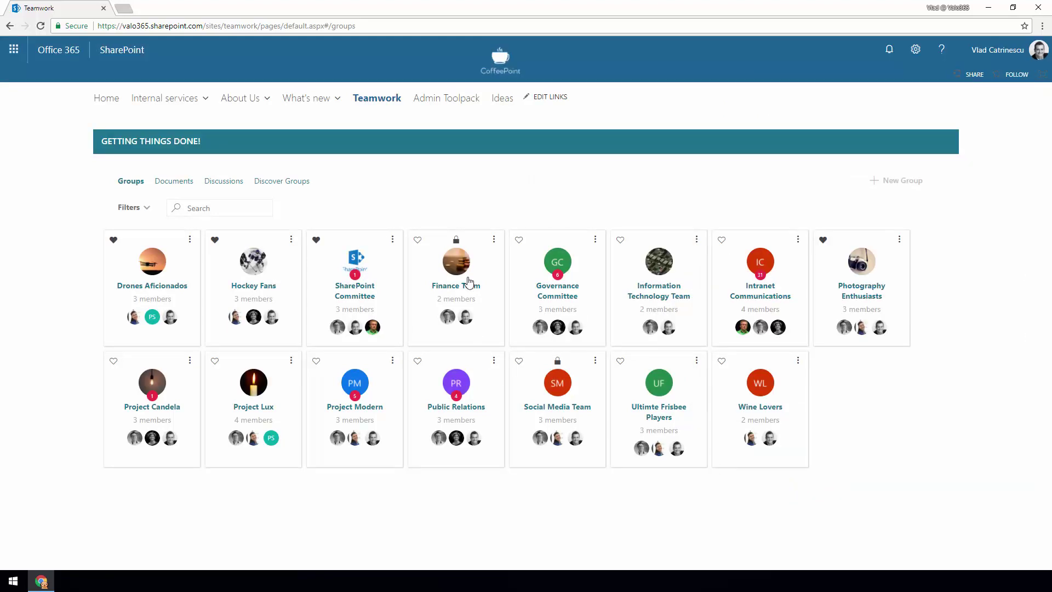
{"action": "left_click", "coordinate": [494, 244]}
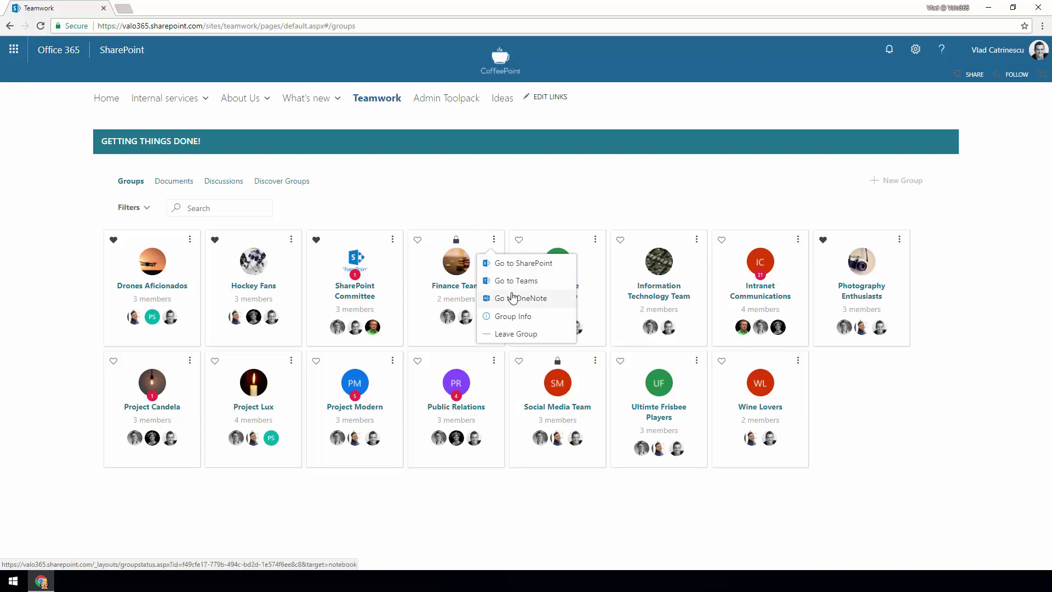
{"action": "left_click", "coordinate": [400, 480]}
{"action": "left_click", "coordinate": [383, 361]}
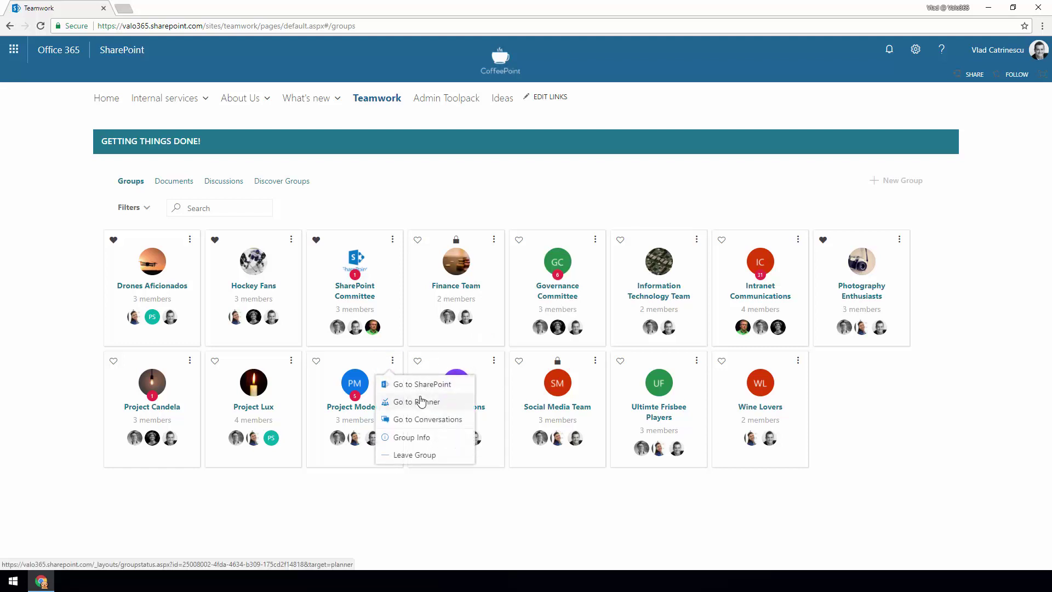
{"action": "left_click", "coordinate": [322, 478]}
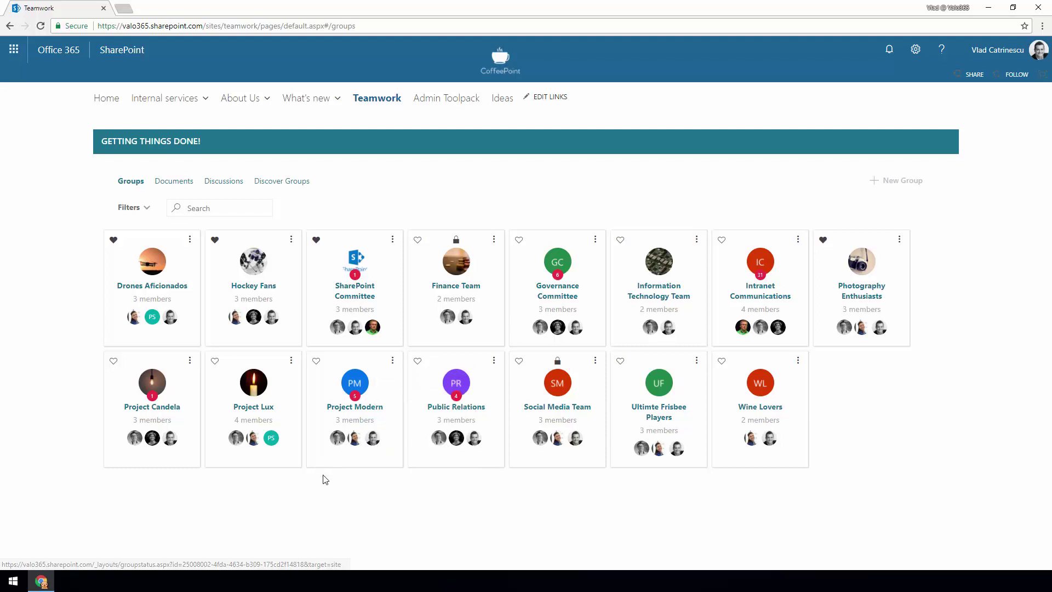
{"action": "left_click", "coordinate": [896, 244]}
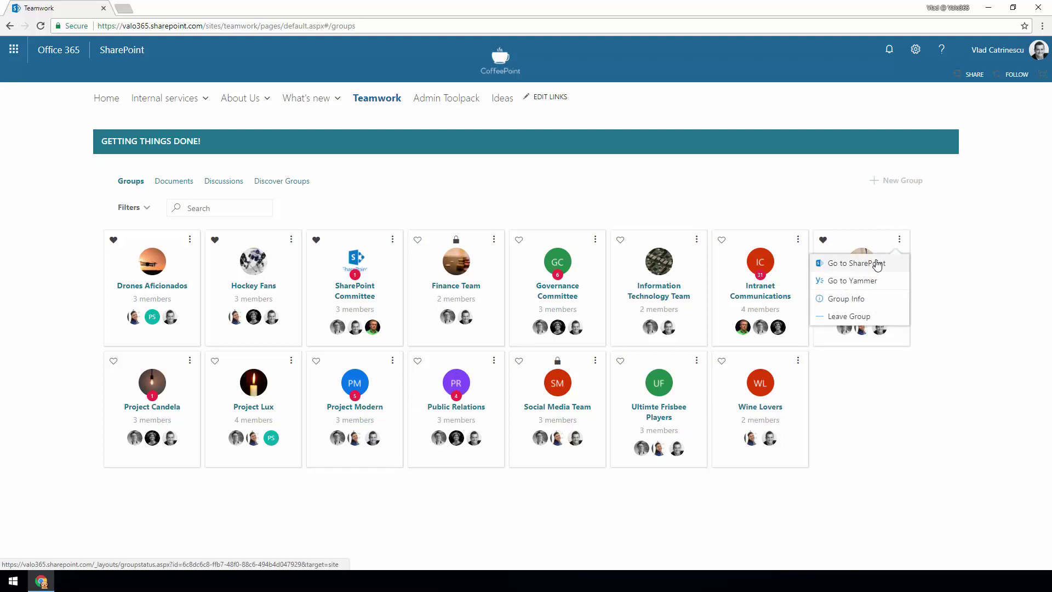
{"action": "left_click", "coordinate": [947, 266]}
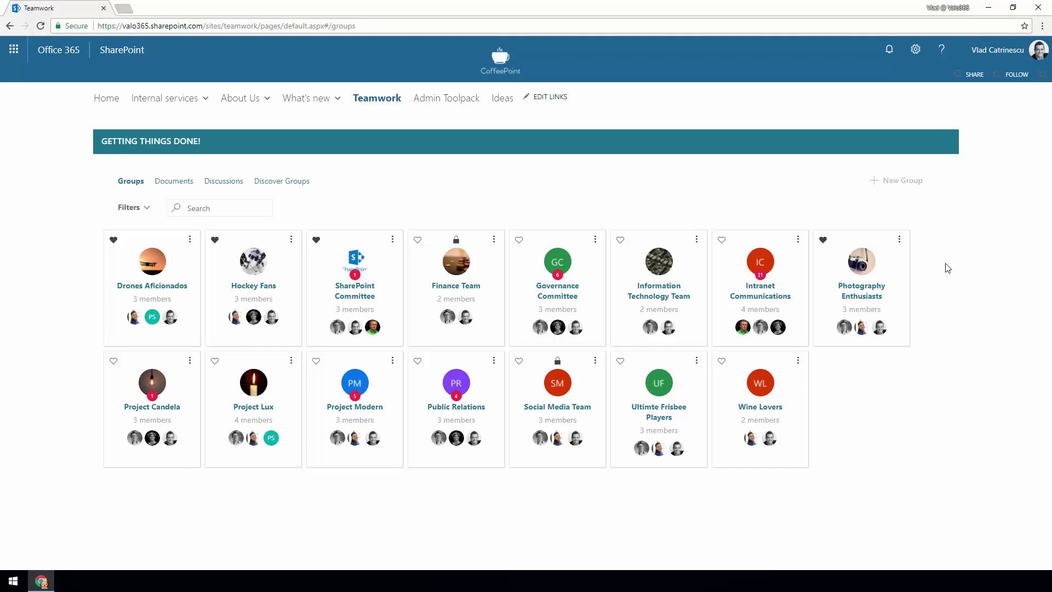
{"action": "left_click", "coordinate": [139, 211]}
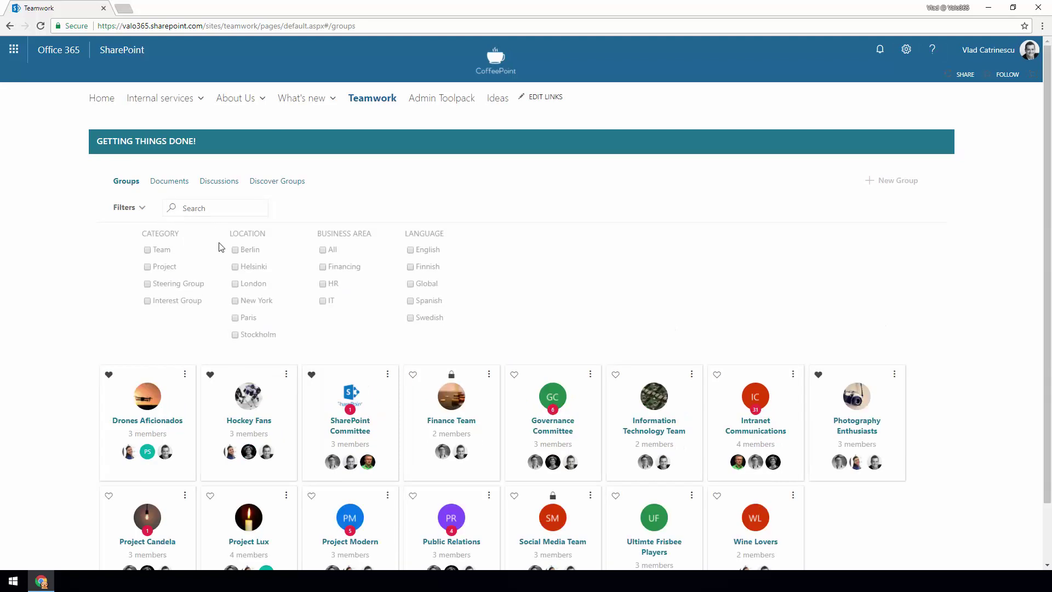
{"action": "left_click", "coordinate": [235, 301]}
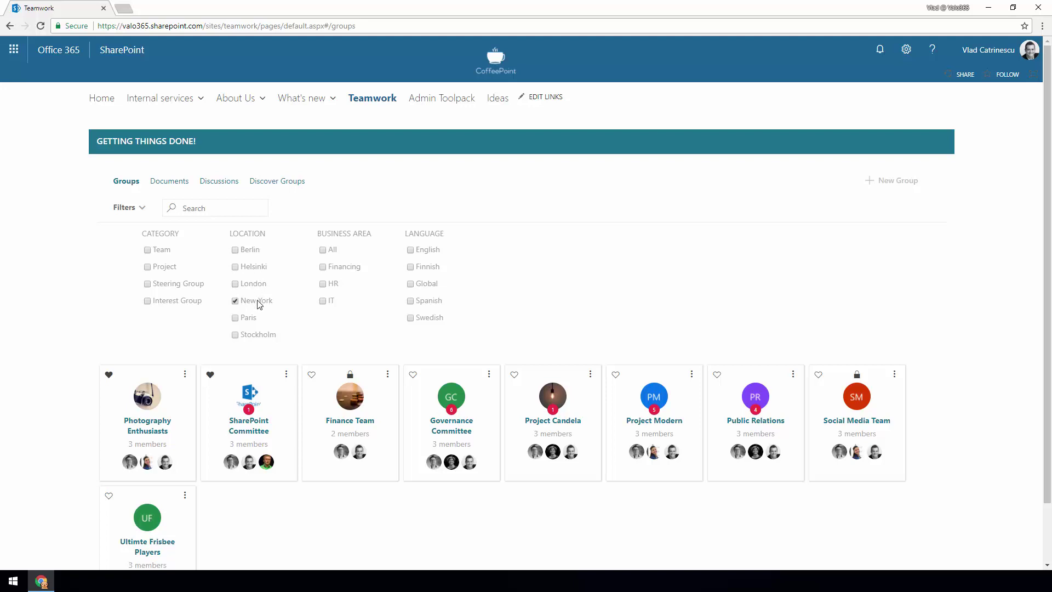
{"action": "left_click", "coordinate": [323, 284]}
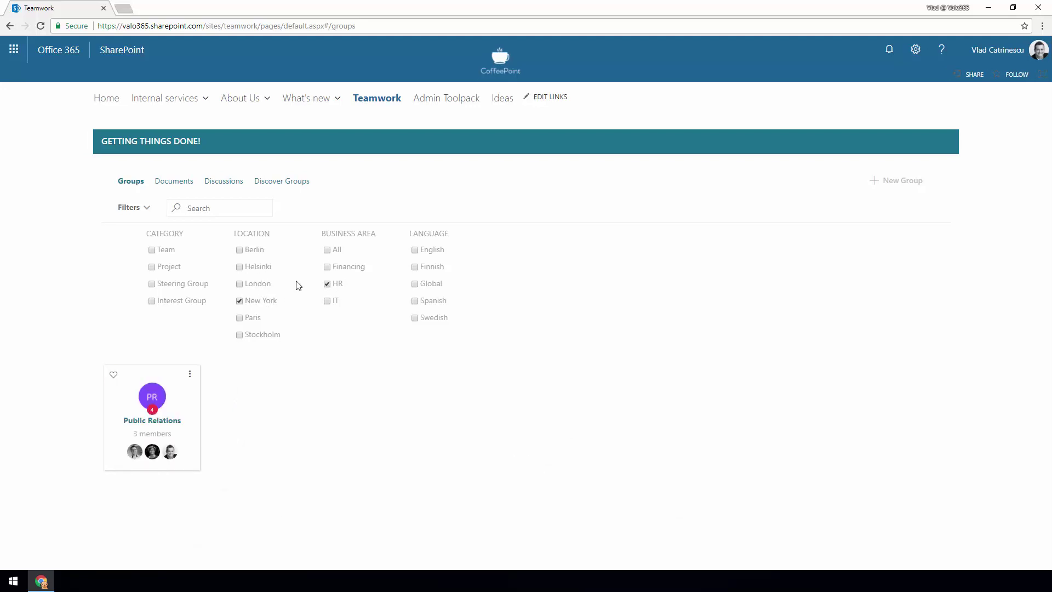
{"action": "left_click", "coordinate": [327, 284]}
{"action": "left_click", "coordinate": [235, 302]}
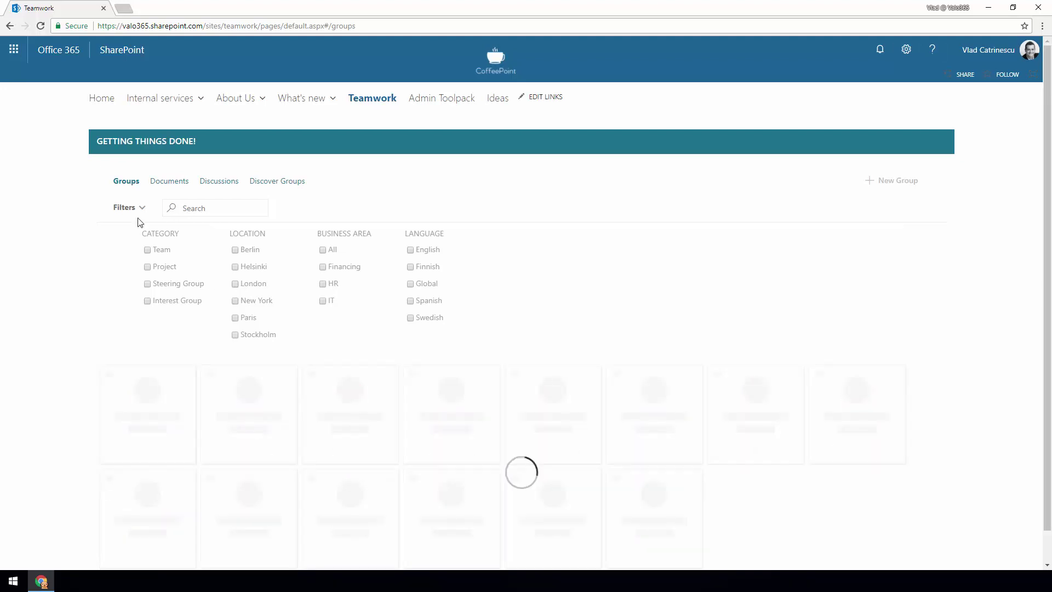
{"action": "left_click", "coordinate": [140, 216]}
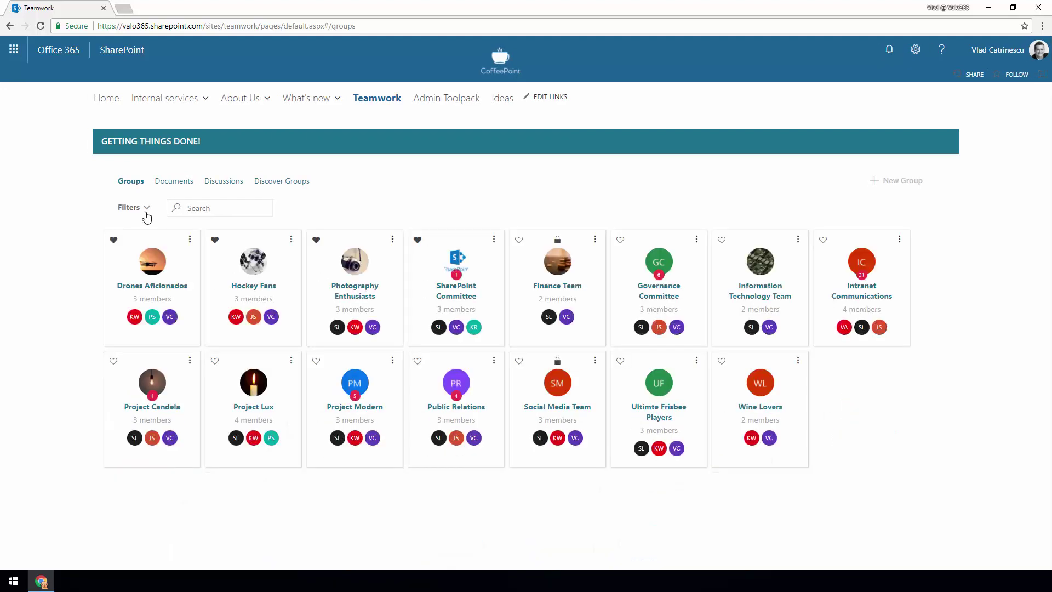
- Review the latest documents from my groups, then show the latest group discussions
{"action": "left_click", "coordinate": [173, 183]}
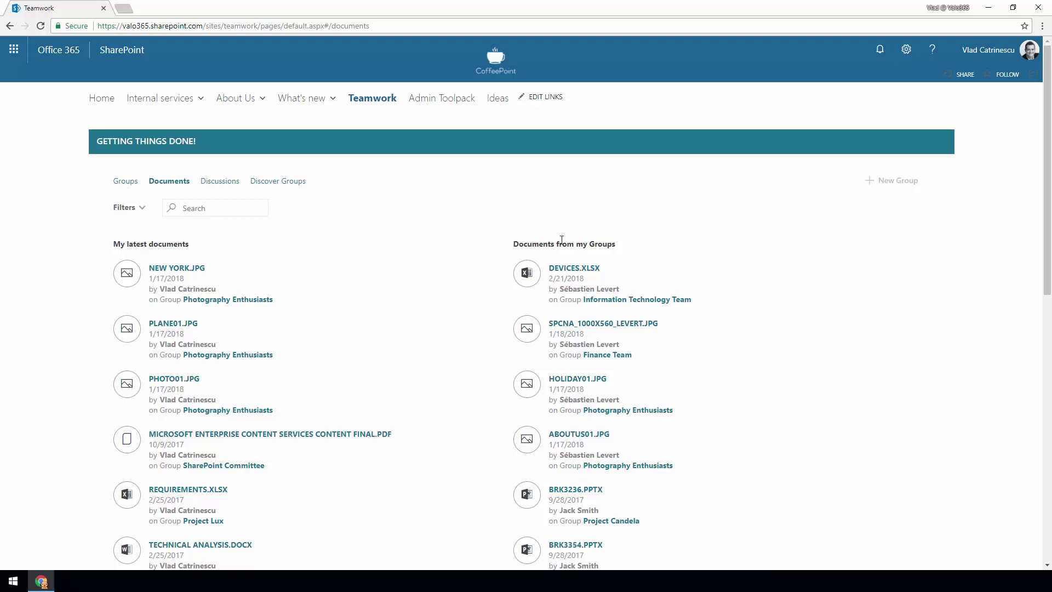
{"action": "scroll", "coordinate": [576, 268], "scroll_direction": "down", "scroll_amount": 6}
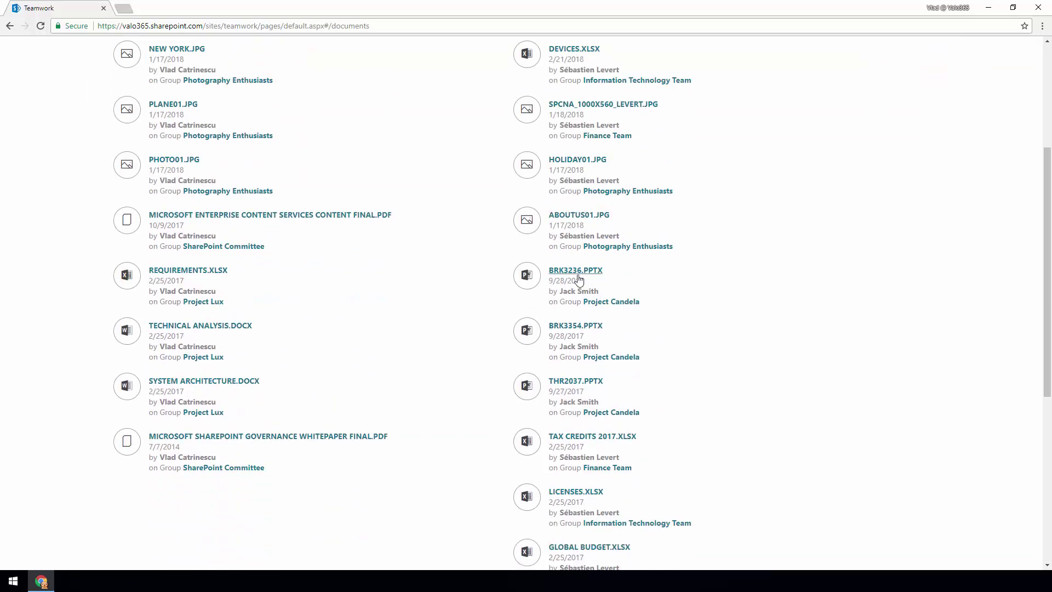
{"action": "scroll", "coordinate": [581, 274], "scroll_direction": "up", "scroll_amount": 6}
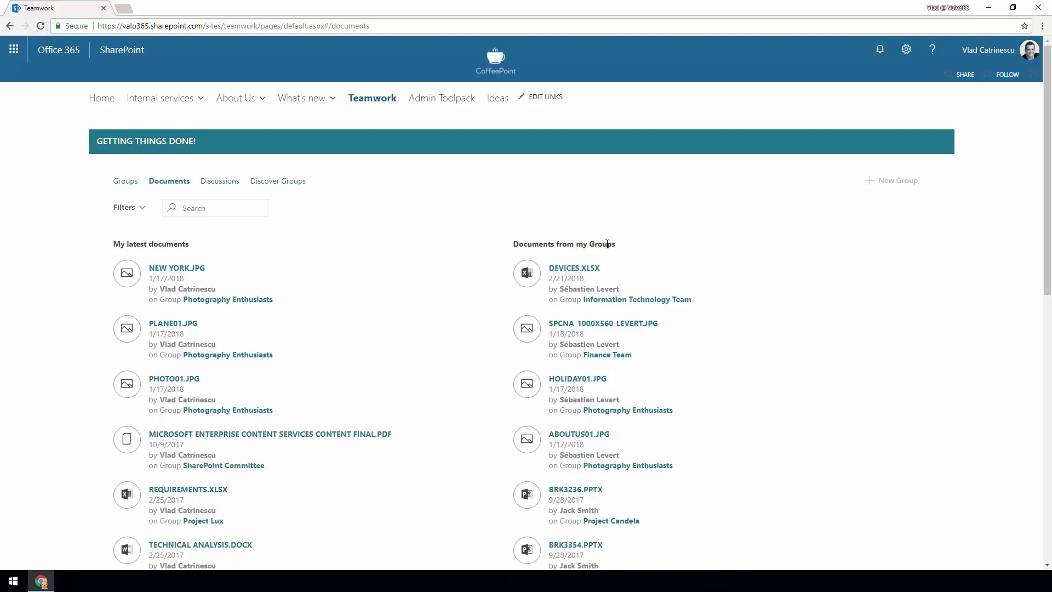
{"action": "left_click", "coordinate": [221, 183]}
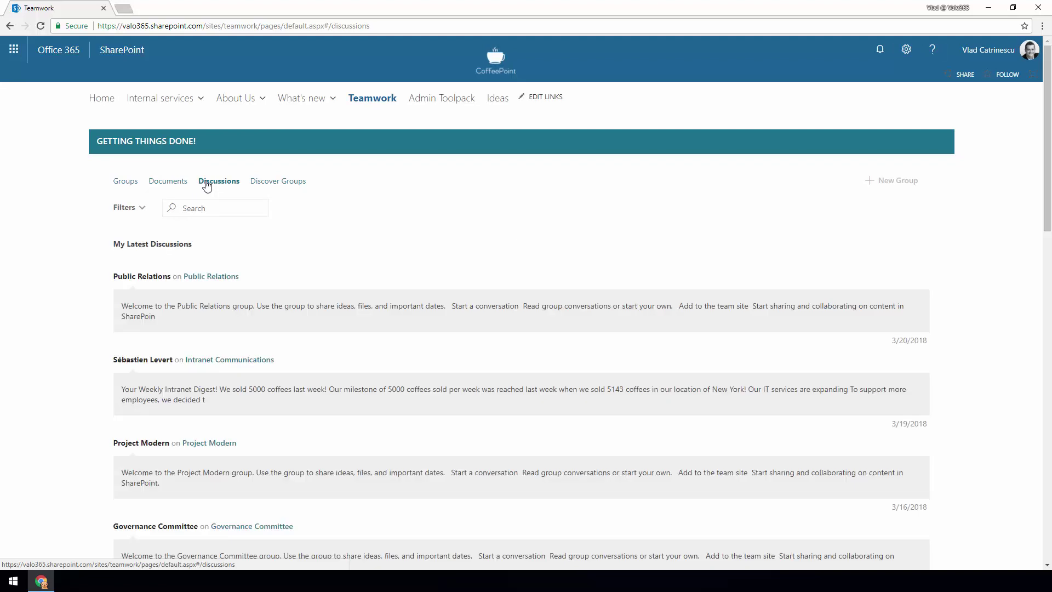
- Scroll through the discussions list, then return to the Groups card grid
{"action": "scroll", "coordinate": [211, 241], "scroll_direction": "down", "scroll_amount": 3}
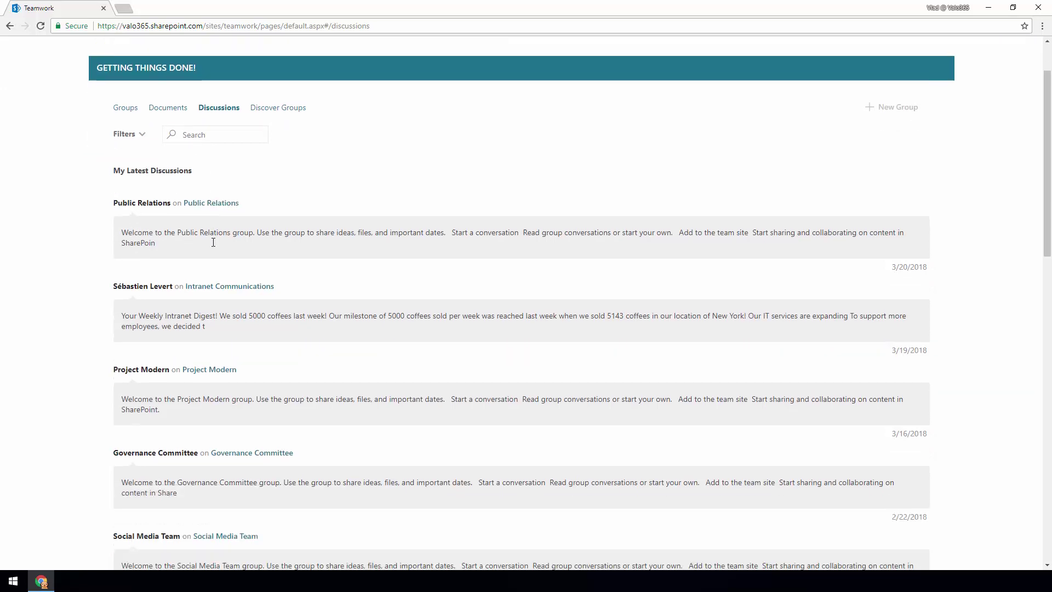
{"action": "scroll", "coordinate": [217, 242], "scroll_direction": "up", "scroll_amount": 5}
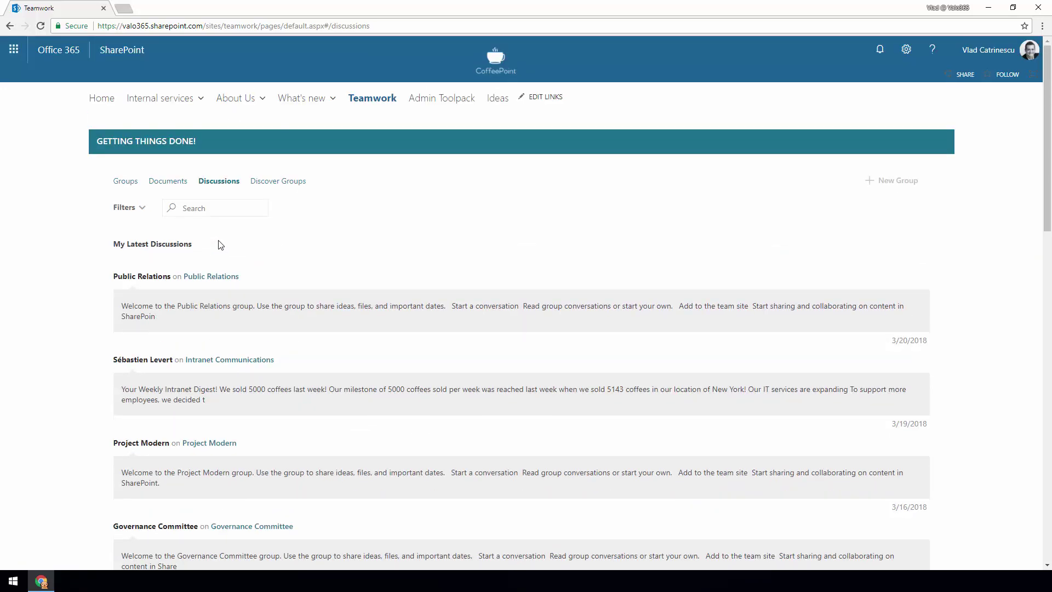
{"action": "left_click", "coordinate": [132, 188]}
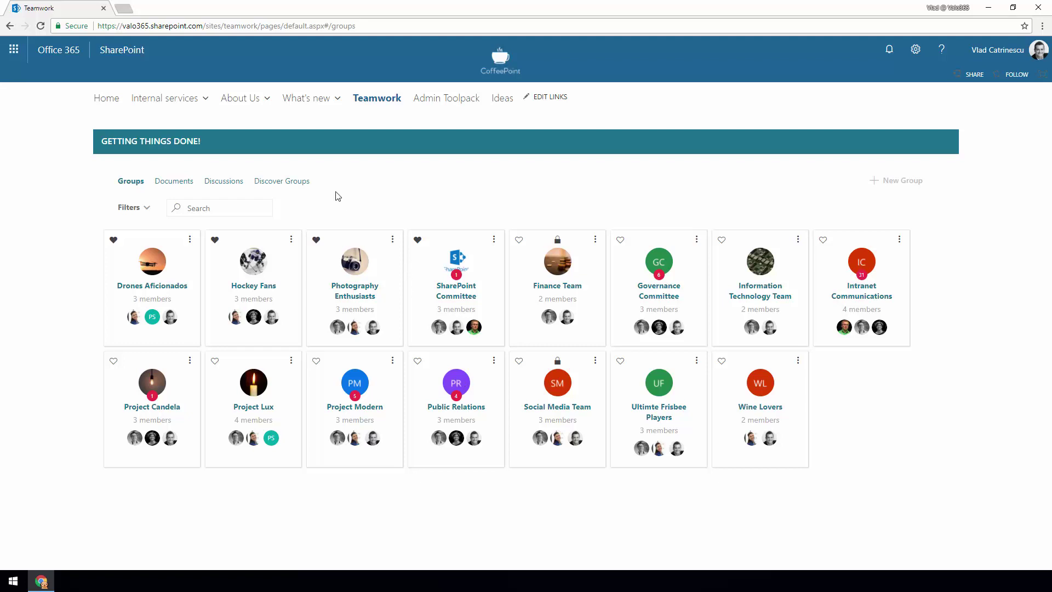
{"action": "left_click", "coordinate": [298, 185]}
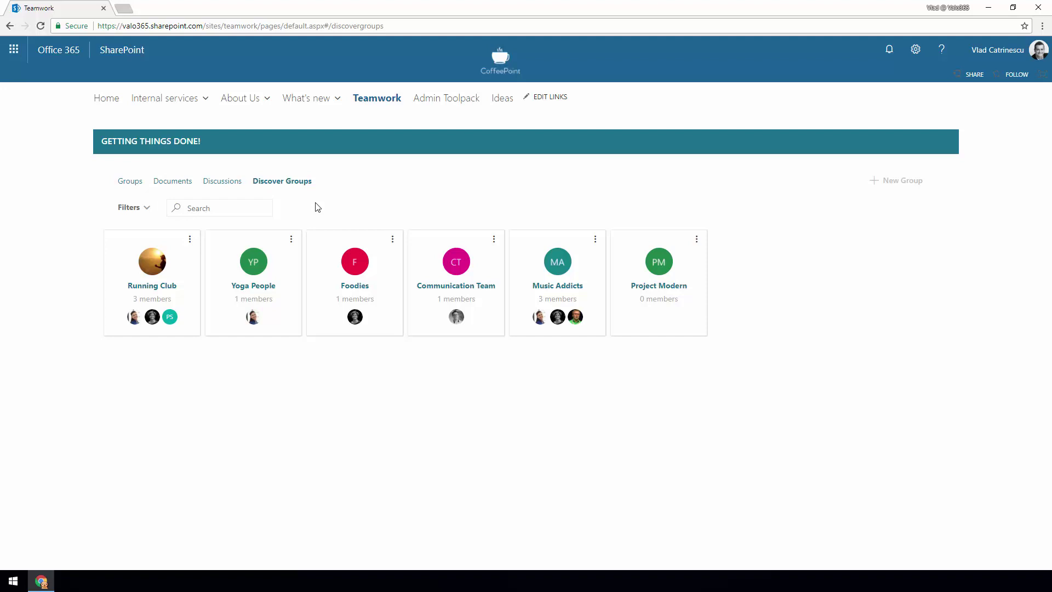
{"action": "left_click", "coordinate": [120, 181]}
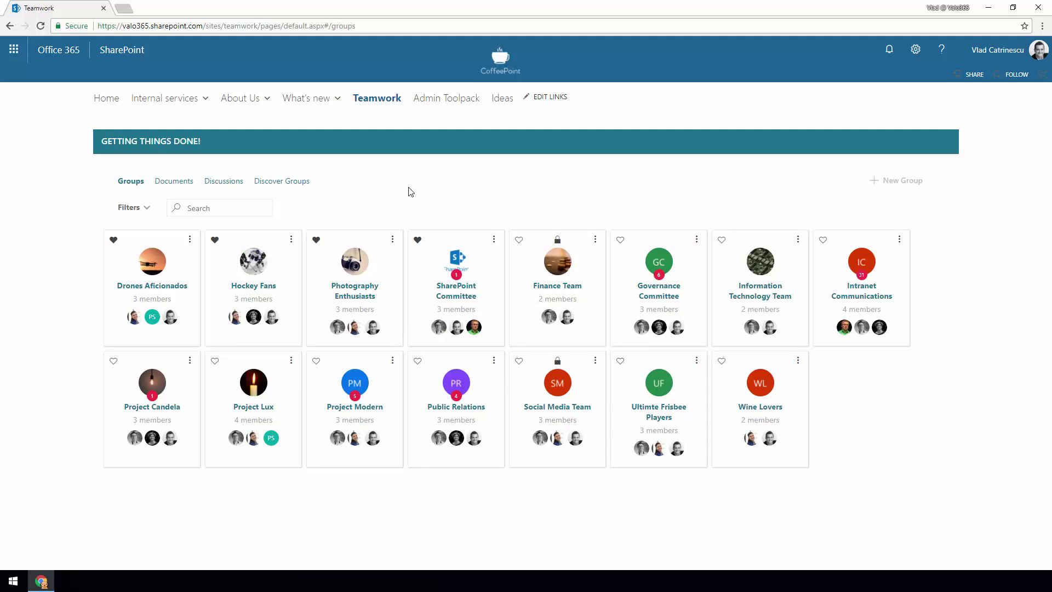